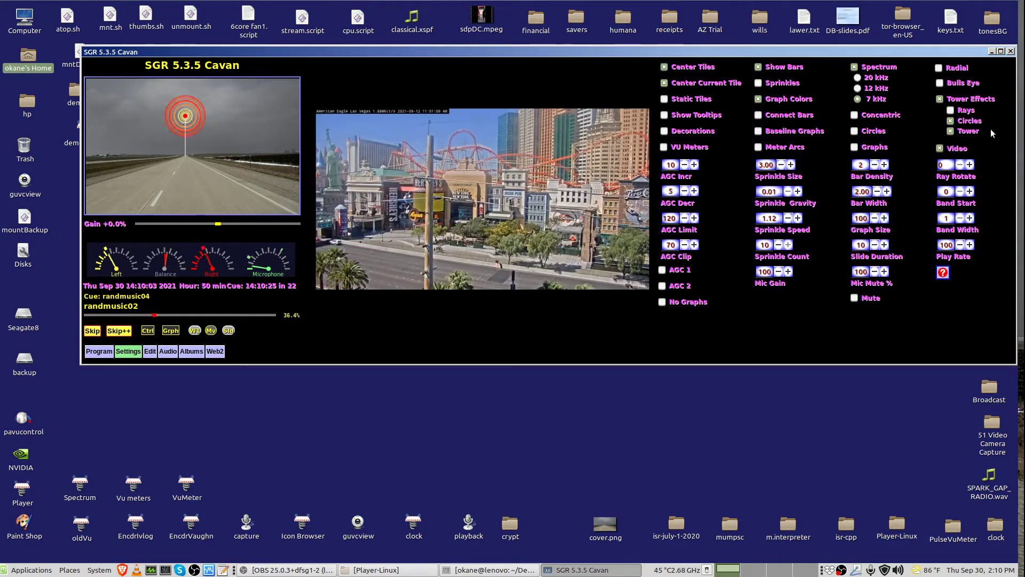
Step: Turn on Graphs and try the wider spectrum ranges up to 20 kHz, finishing on 7 kHz
{"action": "left_click", "coordinate": [855, 147]}
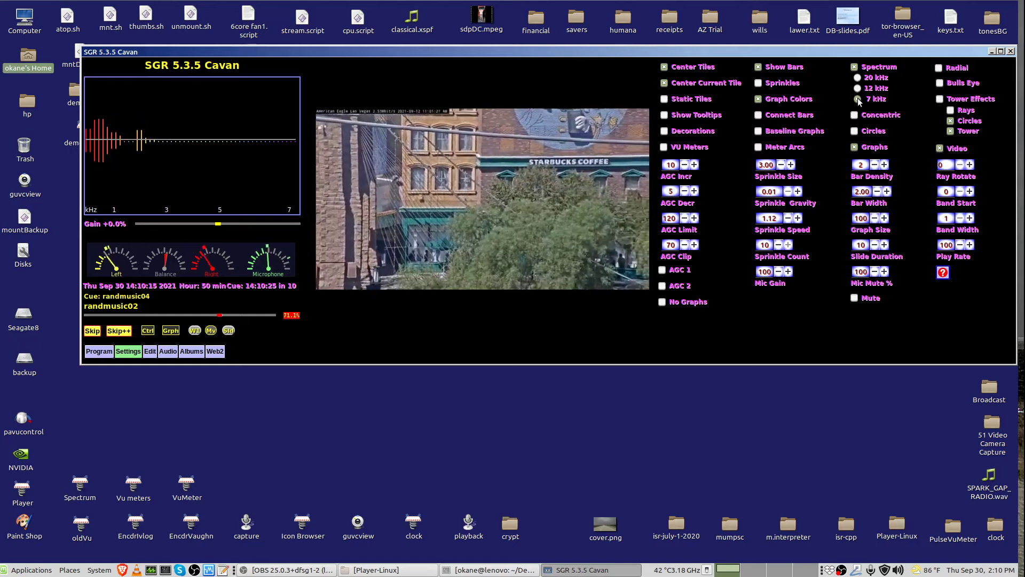
{"action": "left_click", "coordinate": [857, 89]}
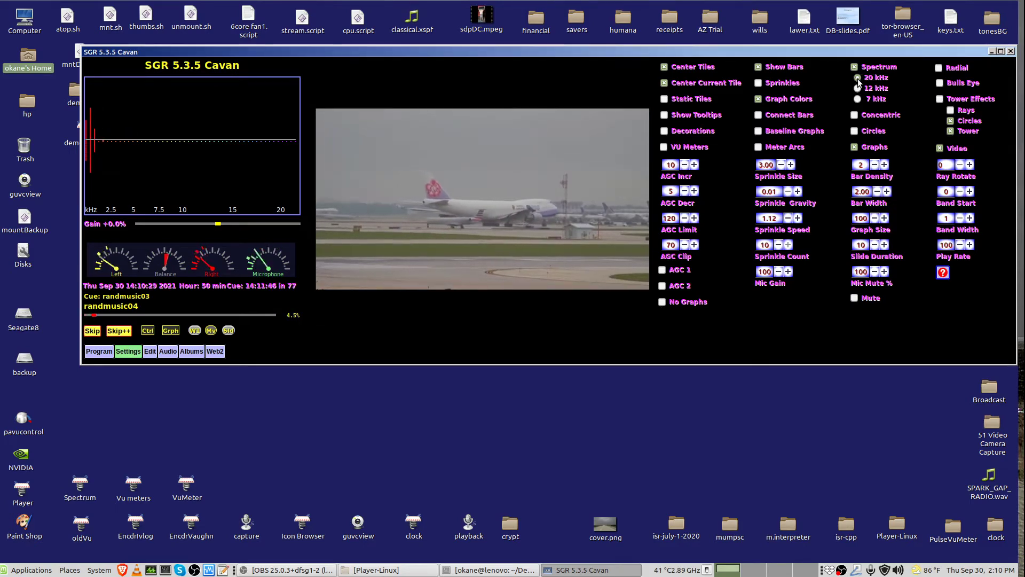
{"action": "left_click", "coordinate": [857, 99]}
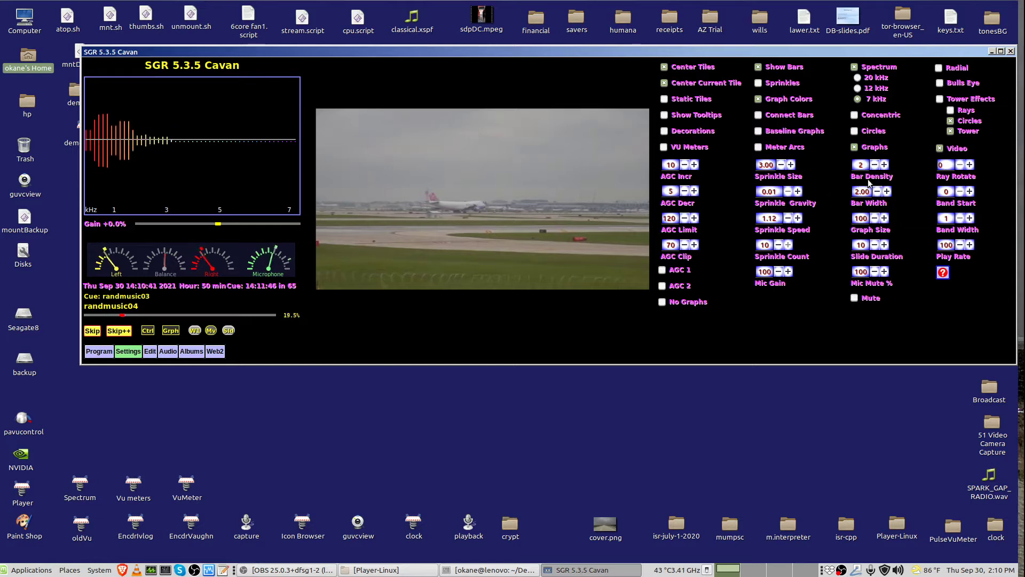
Step: Experiment with the spectrum bars, finishing with a bar width of 8.60 and a bar density of 3
{"action": "scroll", "coordinate": [866, 192], "scroll_direction": "up", "scroll_amount": 4}
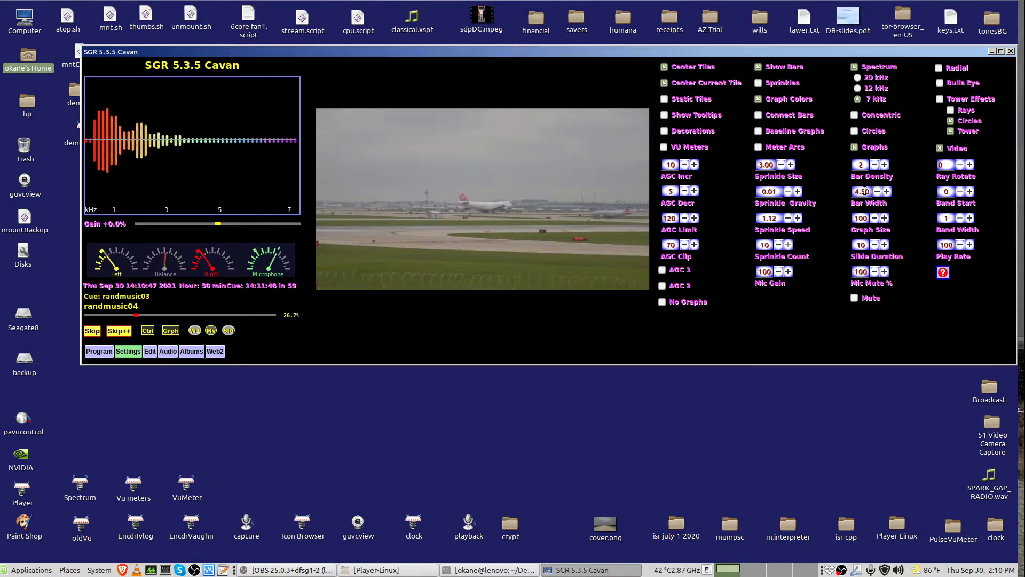
{"action": "scroll", "coordinate": [866, 193], "scroll_direction": "down", "scroll_amount": 4}
{"action": "left_click", "coordinate": [873, 166]}
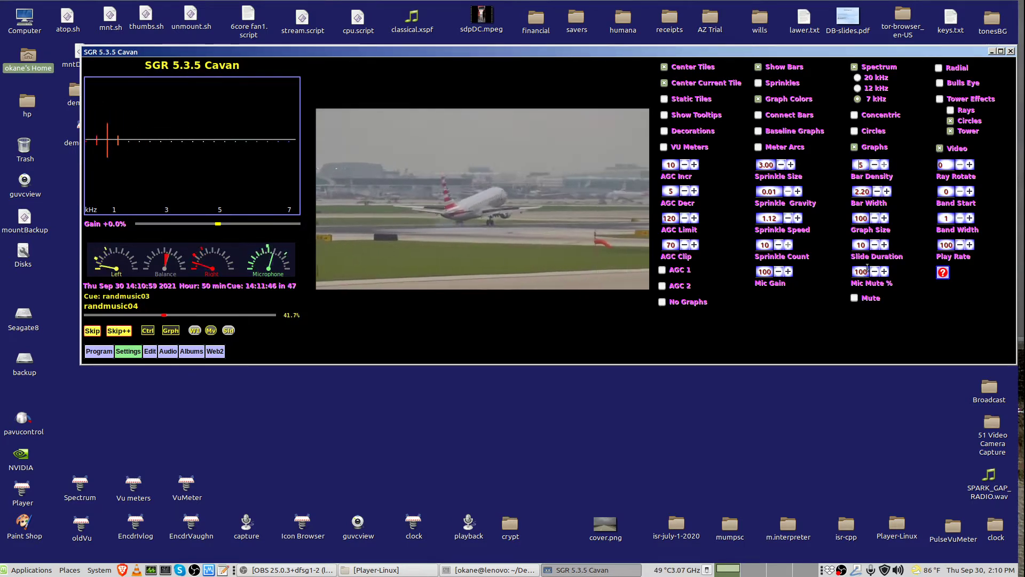
{"action": "scroll", "coordinate": [863, 194], "scroll_direction": "up", "scroll_amount": 11}
{"action": "scroll", "coordinate": [864, 193], "scroll_direction": "up", "scroll_amount": 18}
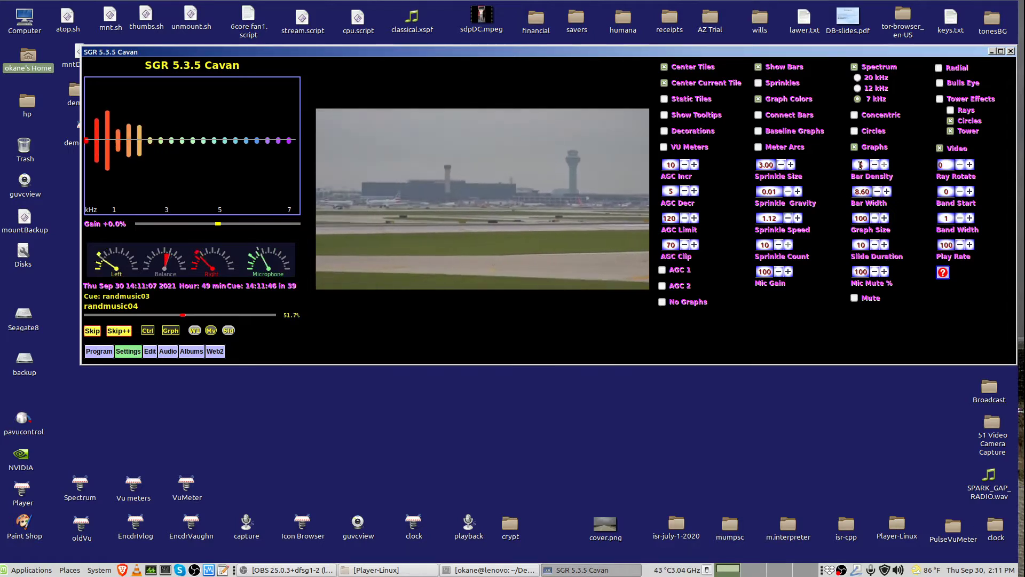
{"action": "scroll", "coordinate": [861, 165], "scroll_direction": "down", "scroll_amount": 4}
{"action": "scroll", "coordinate": [860, 164], "scroll_direction": "up", "scroll_amount": 2}
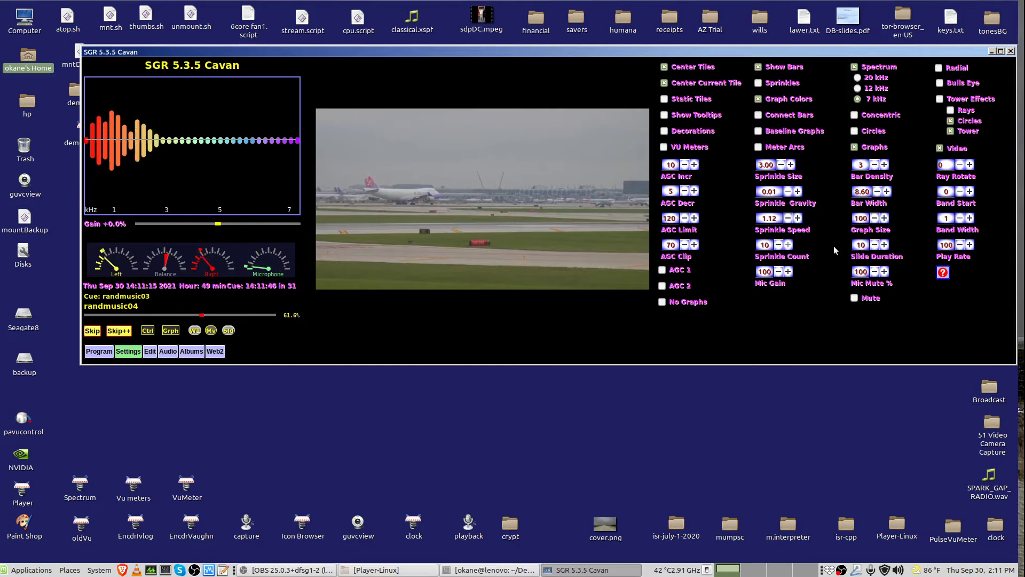
Step: Turn on Connect Bars, reduce bar density to 1 and bar width to 3.20, and show the bars with Graph Colors off
{"action": "left_click", "coordinate": [758, 67]}
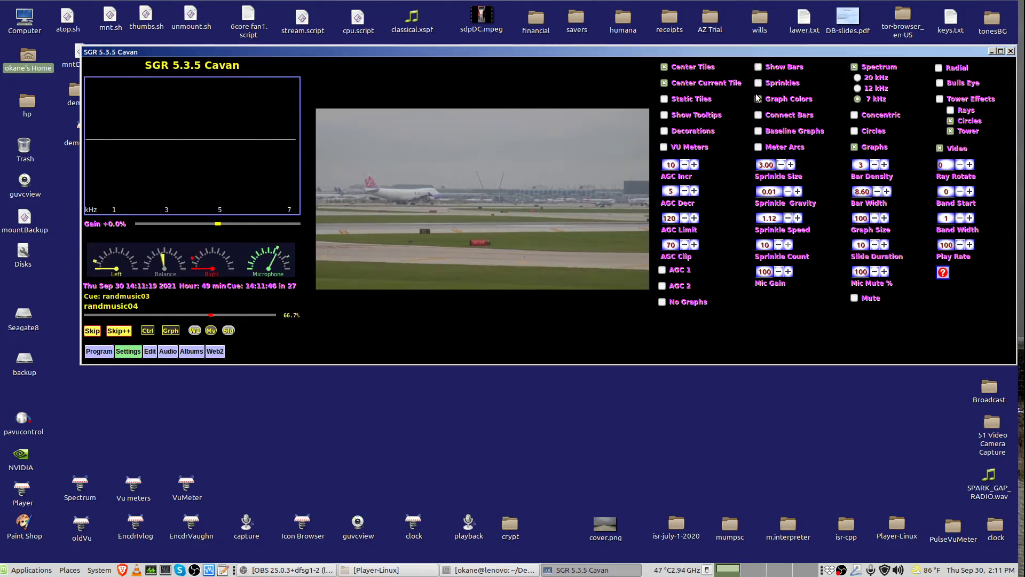
{"action": "left_click", "coordinate": [758, 115]}
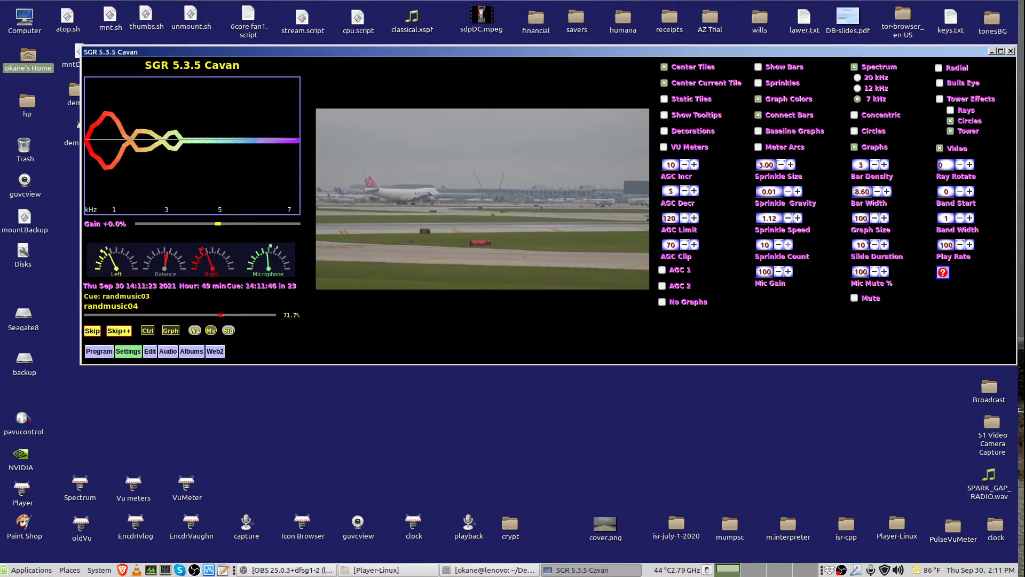
{"action": "scroll", "coordinate": [864, 167], "scroll_direction": "down", "scroll_amount": 2}
{"action": "scroll", "coordinate": [863, 192], "scroll_direction": "down", "scroll_amount": 5}
{"action": "scroll", "coordinate": [862, 192], "scroll_direction": "down", "scroll_amount": 6}
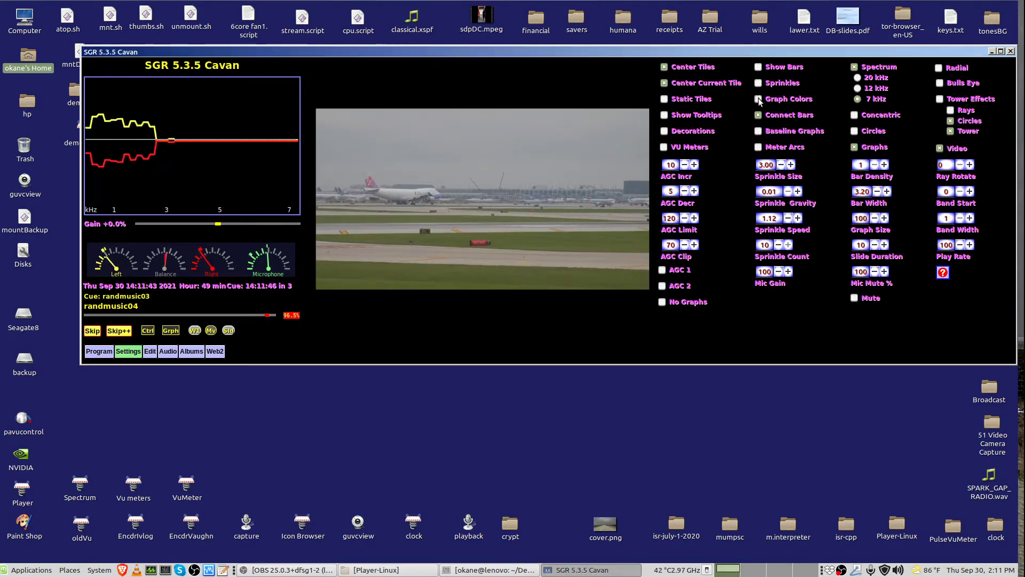
{"action": "left_click", "coordinate": [759, 68]}
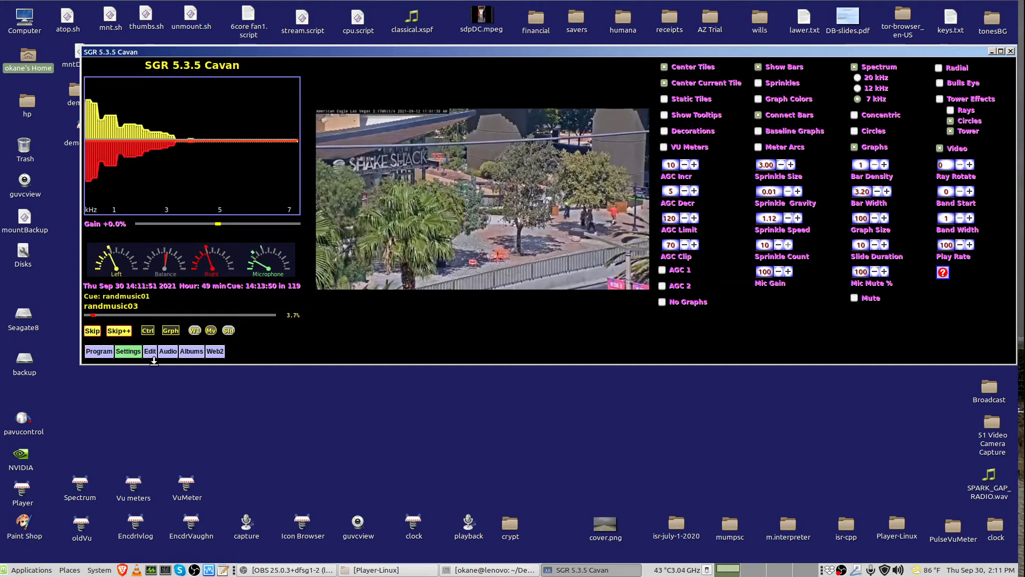
Step: Enable all media tiles in the program list and return to the display settings
{"action": "left_click", "coordinate": [99, 352]}
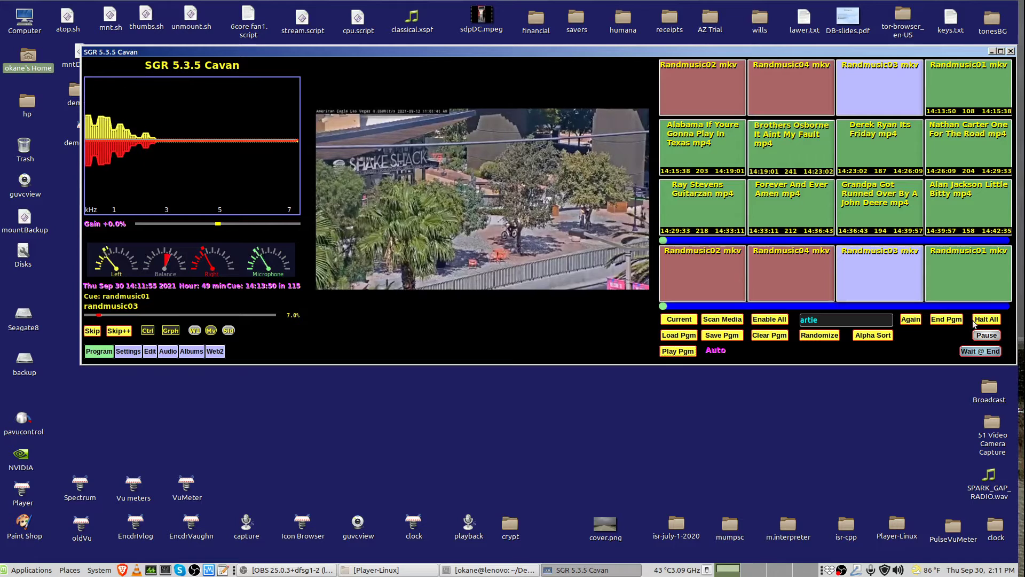
{"action": "left_click", "coordinate": [765, 319]}
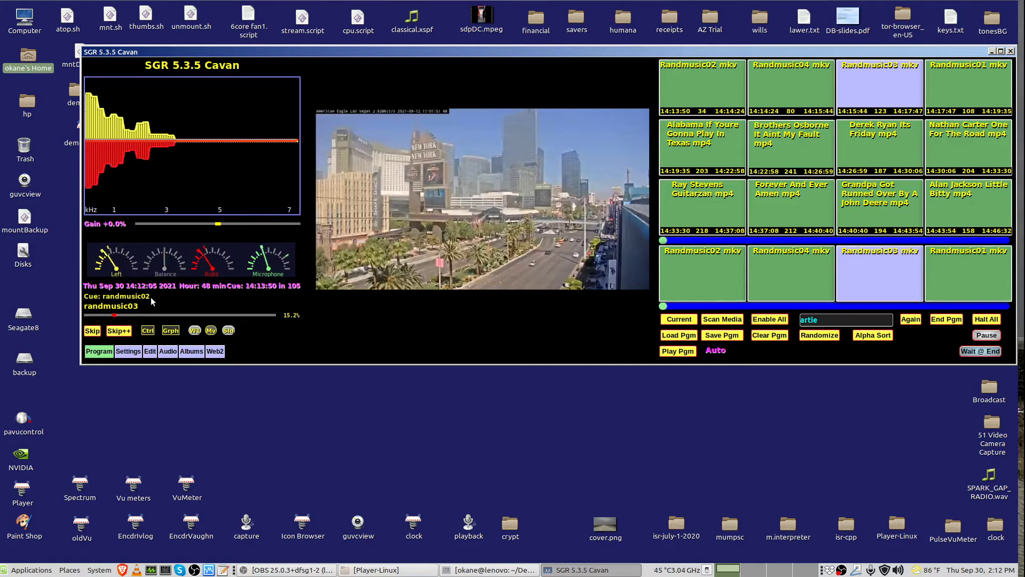
{"action": "left_click", "coordinate": [126, 351]}
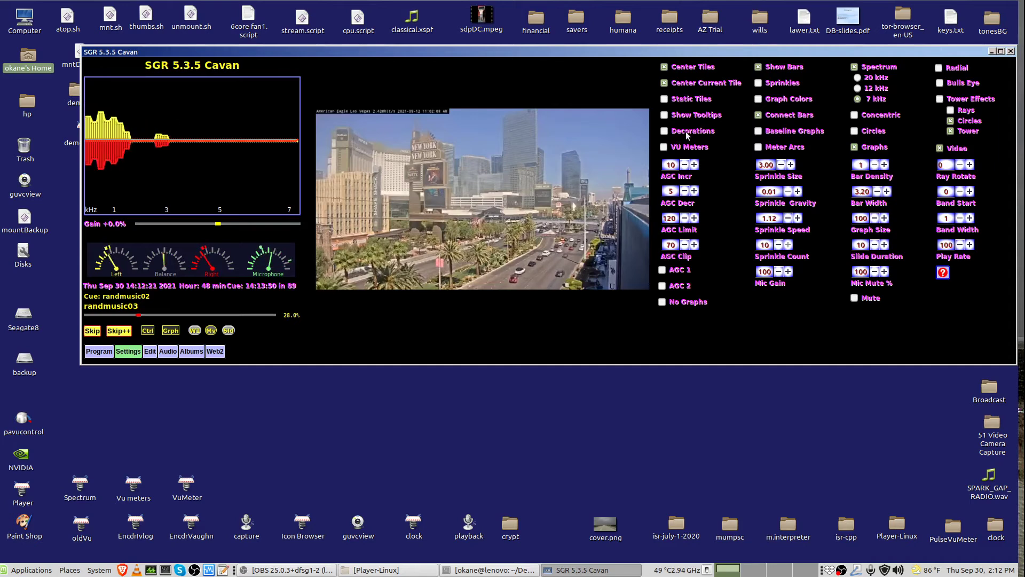
Step: Try the Decorations and VU Meters options one after the other, switching each off again
{"action": "left_click", "coordinate": [665, 131]}
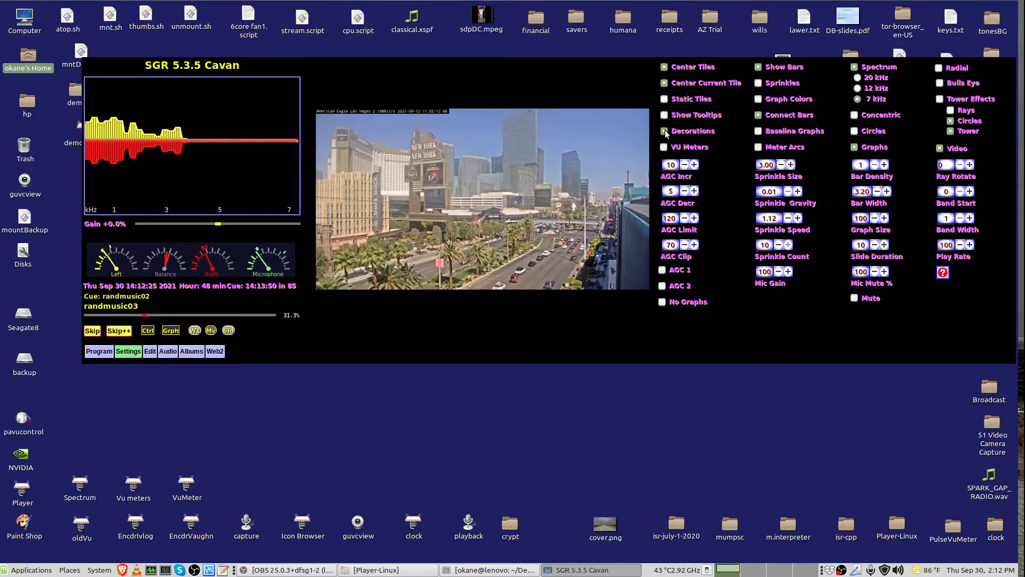
{"action": "left_click", "coordinate": [665, 131]}
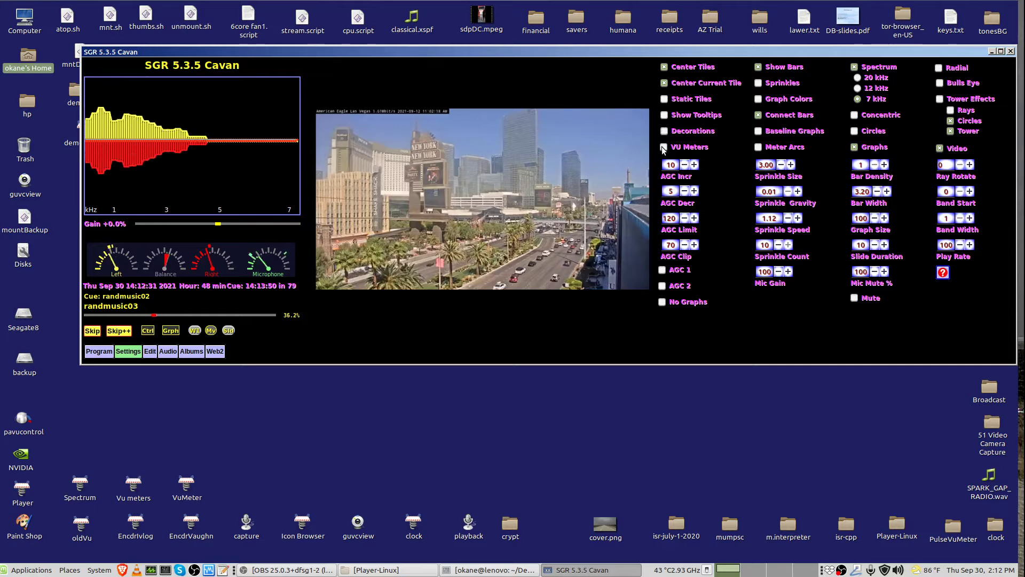
{"action": "left_click", "coordinate": [664, 148]}
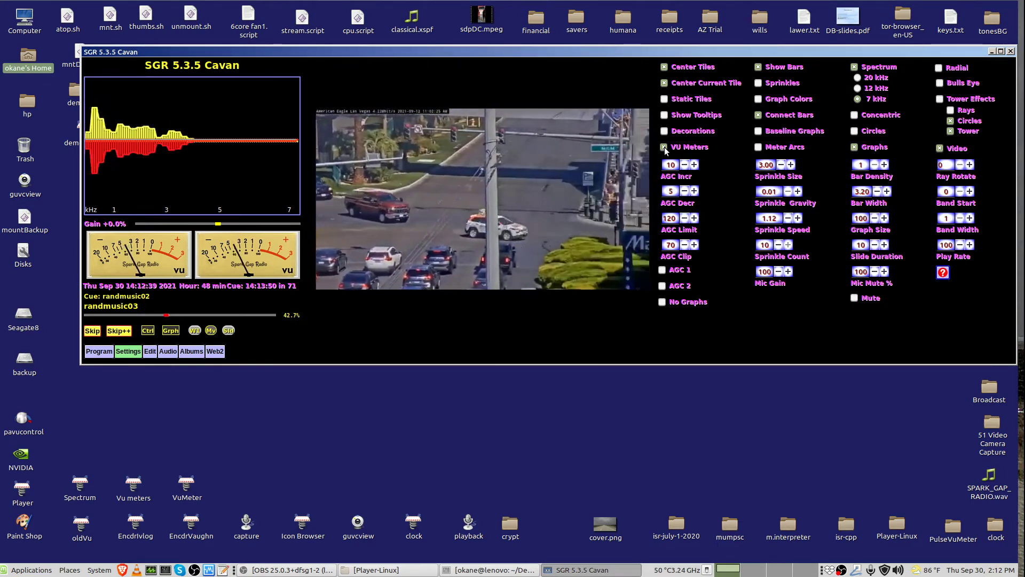
{"action": "left_click", "coordinate": [665, 148]}
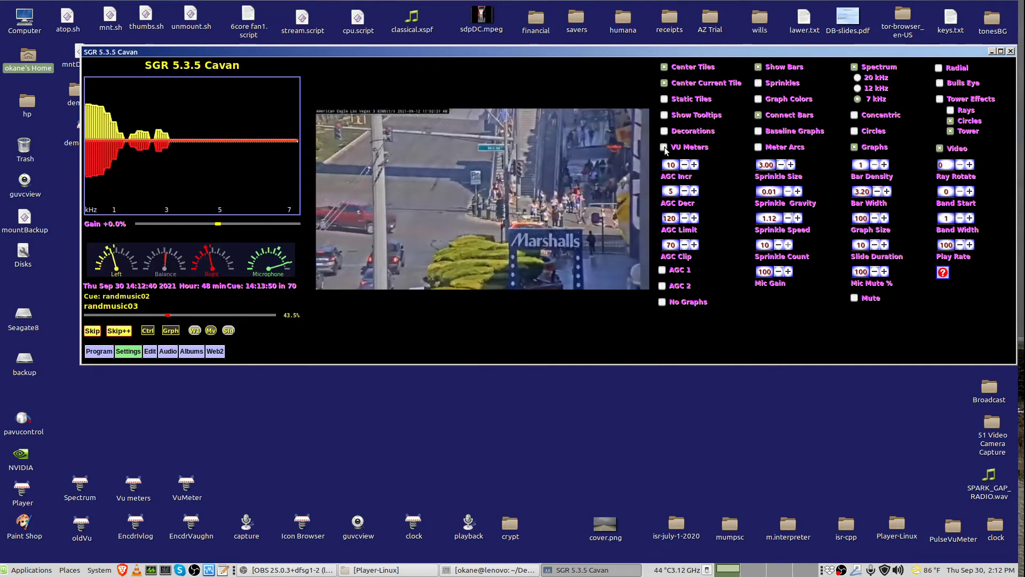
Step: Change the level display to VU Meters with Meter Arcs turned on
{"action": "left_click", "coordinate": [758, 147]}
{"action": "left_click", "coordinate": [665, 147]}
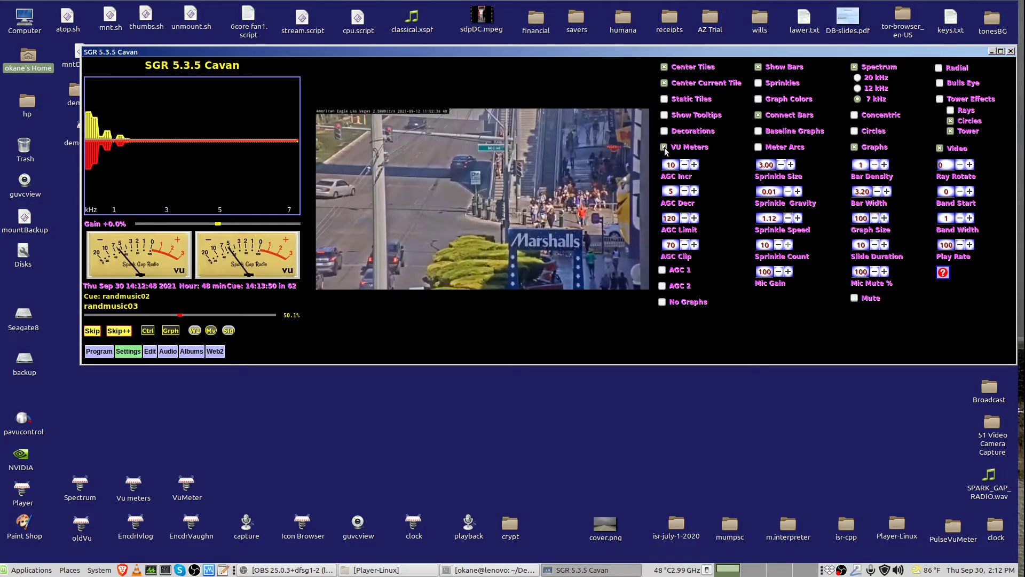
{"action": "left_click", "coordinate": [758, 147]}
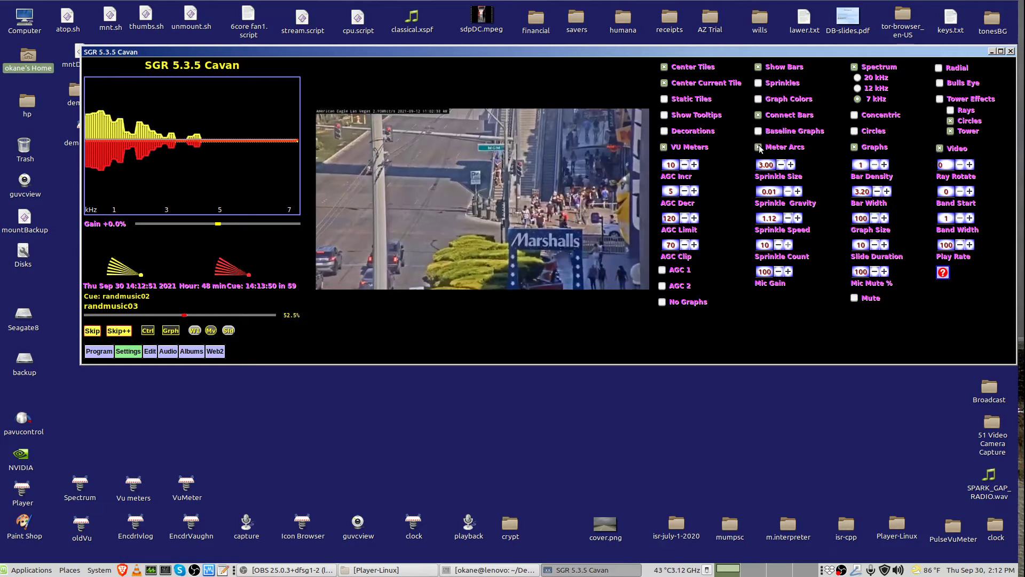
{"action": "left_click", "coordinate": [664, 147]}
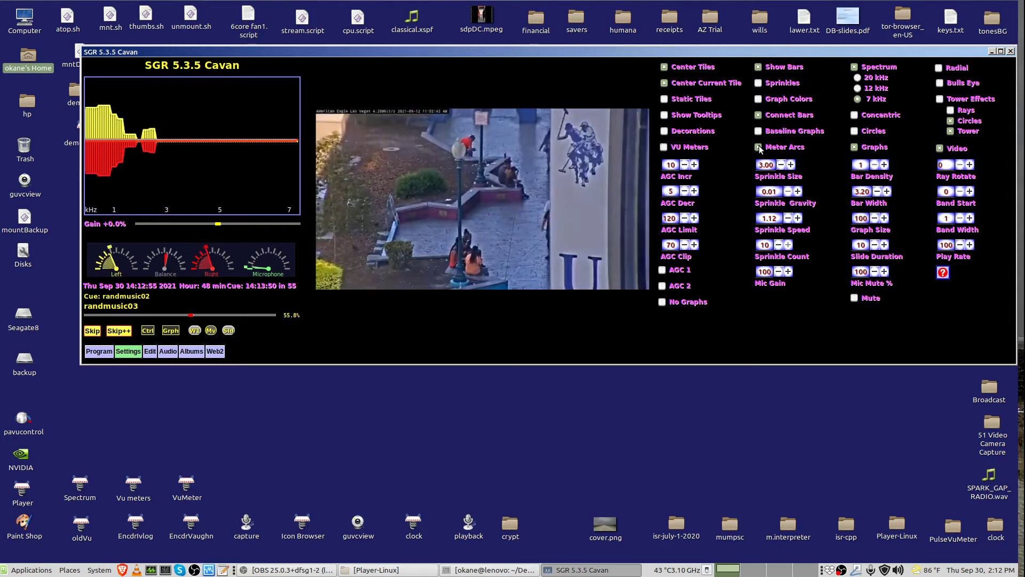
{"action": "left_click", "coordinate": [664, 147]}
Step: Turn on Baseline Graphs and Graph Colors for the spectrum graph
{"action": "left_click", "coordinate": [759, 147]}
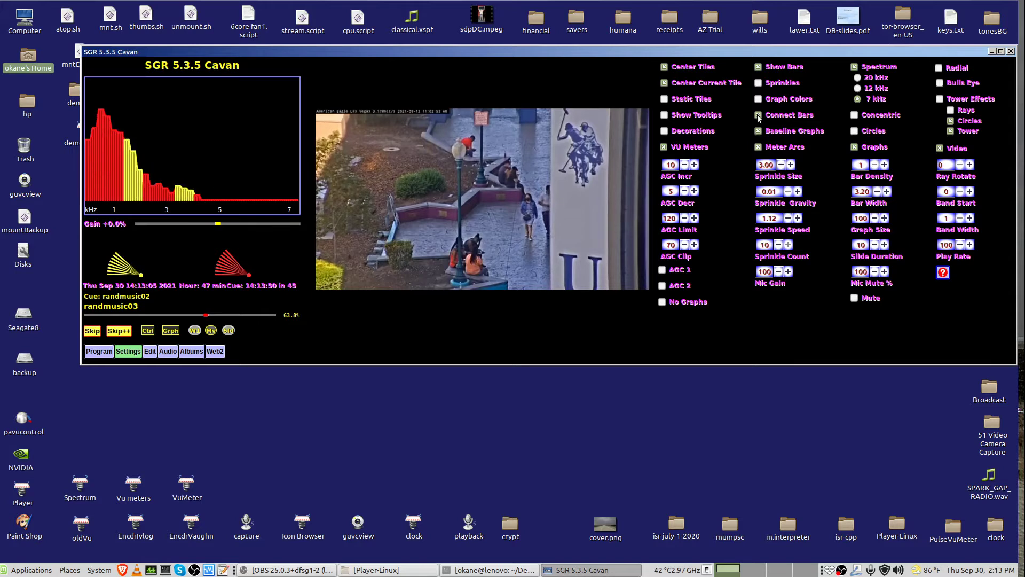
{"action": "left_click", "coordinate": [759, 100]}
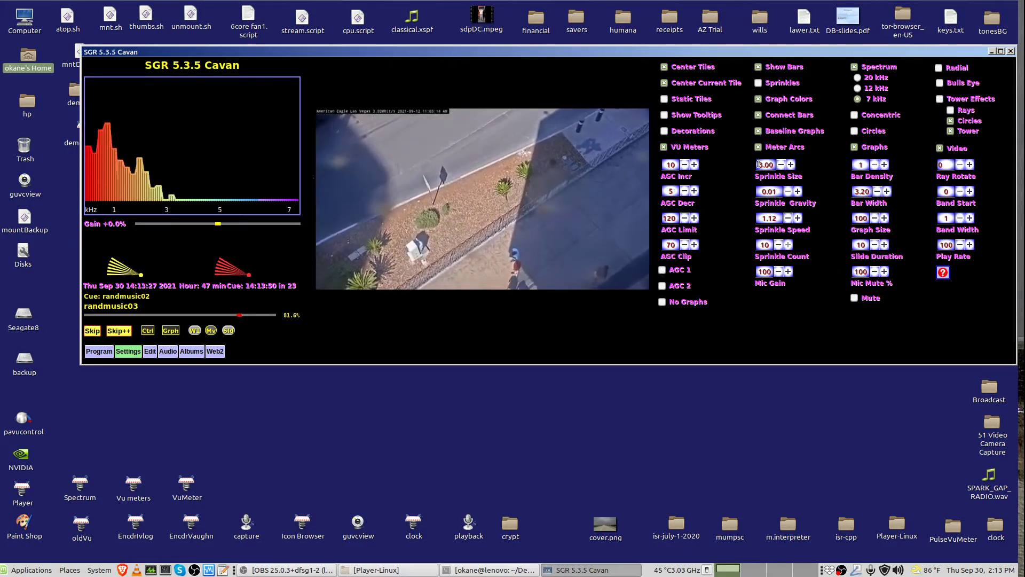
Step: Turn off Spectrum and Baseline Graphs, and lower the gain to -19.5%
{"action": "left_click", "coordinate": [854, 67]}
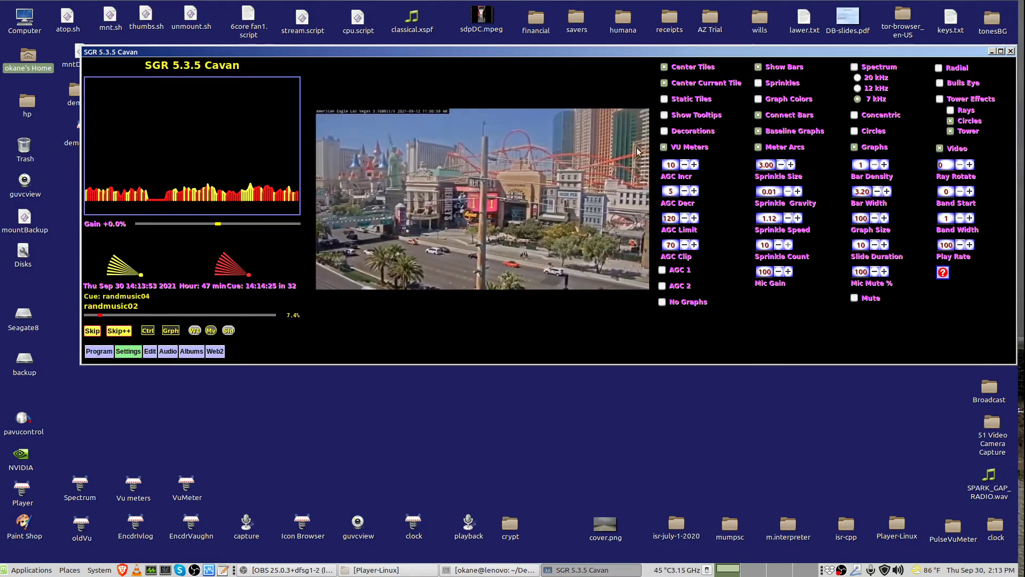
{"action": "left_click", "coordinate": [755, 130]}
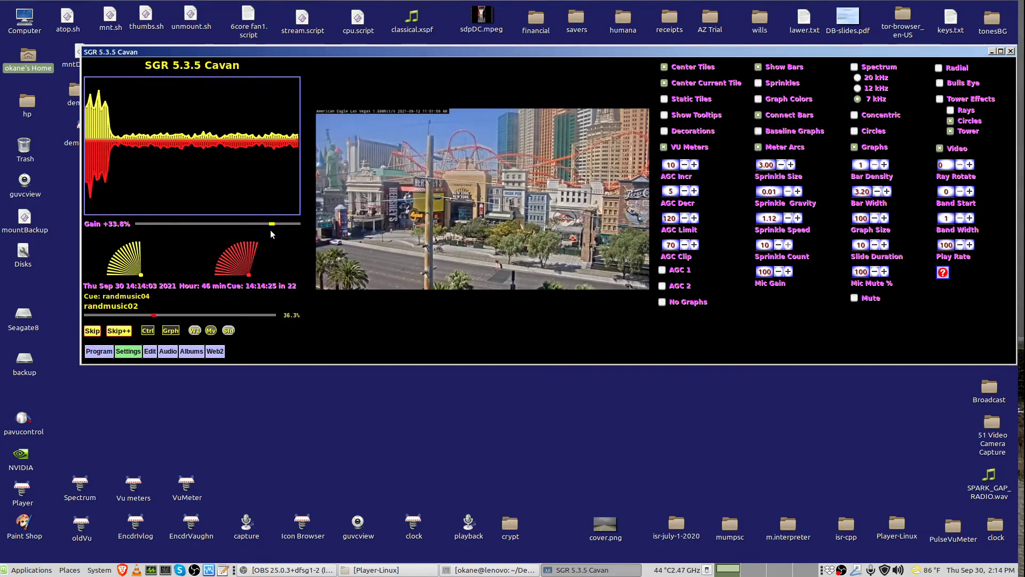
{"action": "left_click_drag", "start_coordinate": [272, 224], "coordinate": [186, 225]}
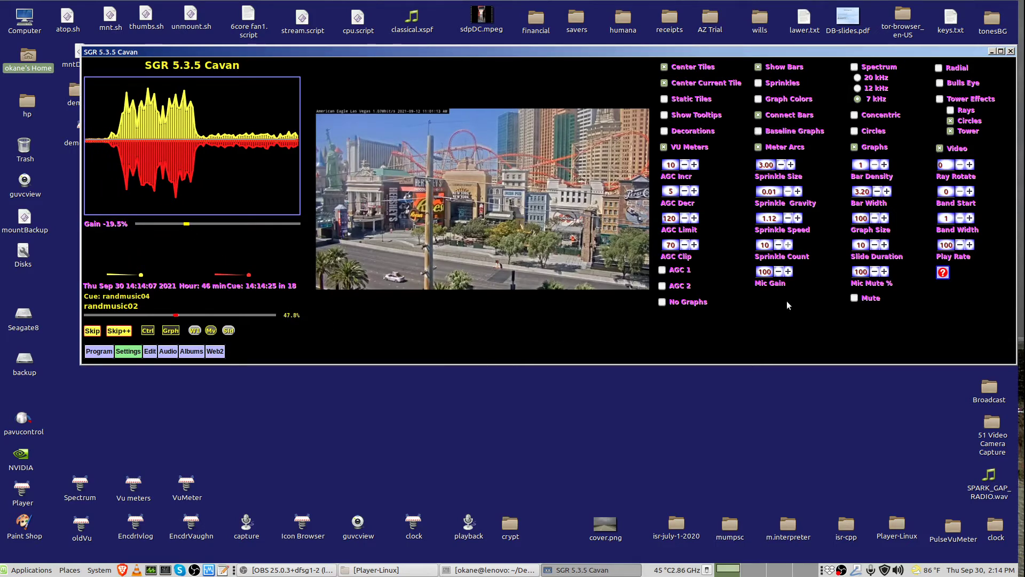
Step: Turn off Meter Arcs and display the spectrum as a Concentric graph
{"action": "left_click", "coordinate": [758, 147]}
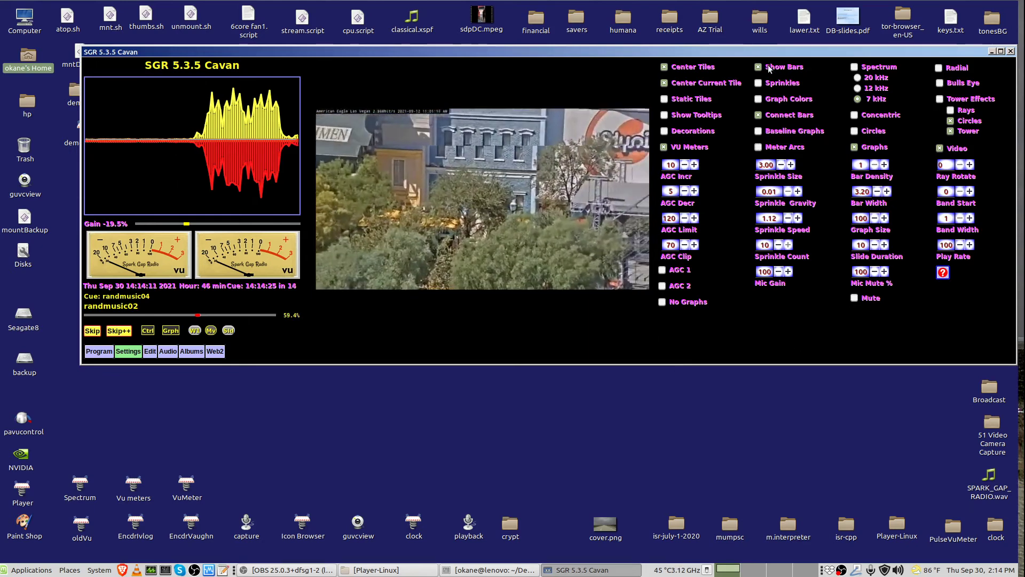
{"action": "left_click", "coordinate": [849, 68]}
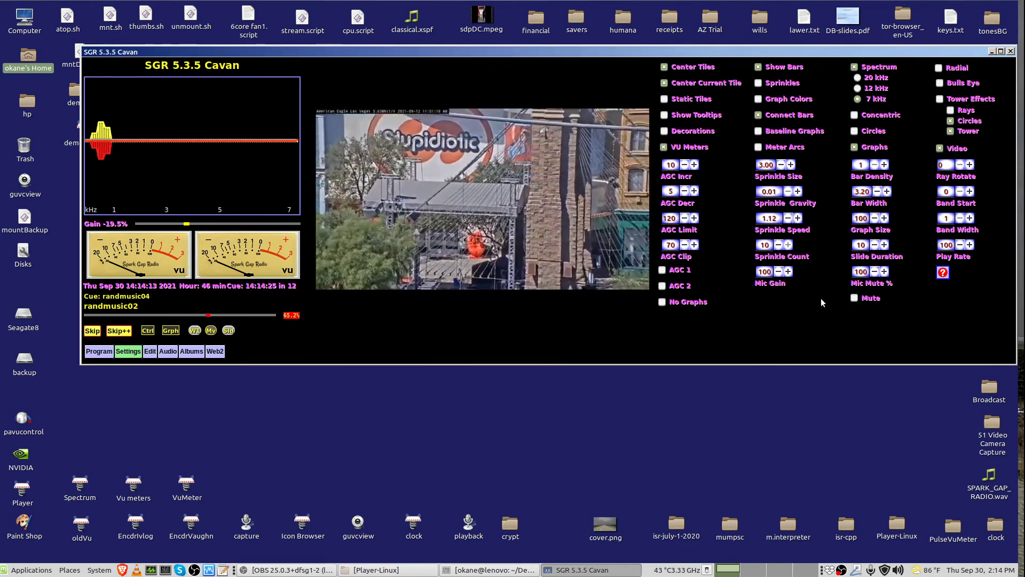
{"action": "left_click", "coordinate": [855, 116]}
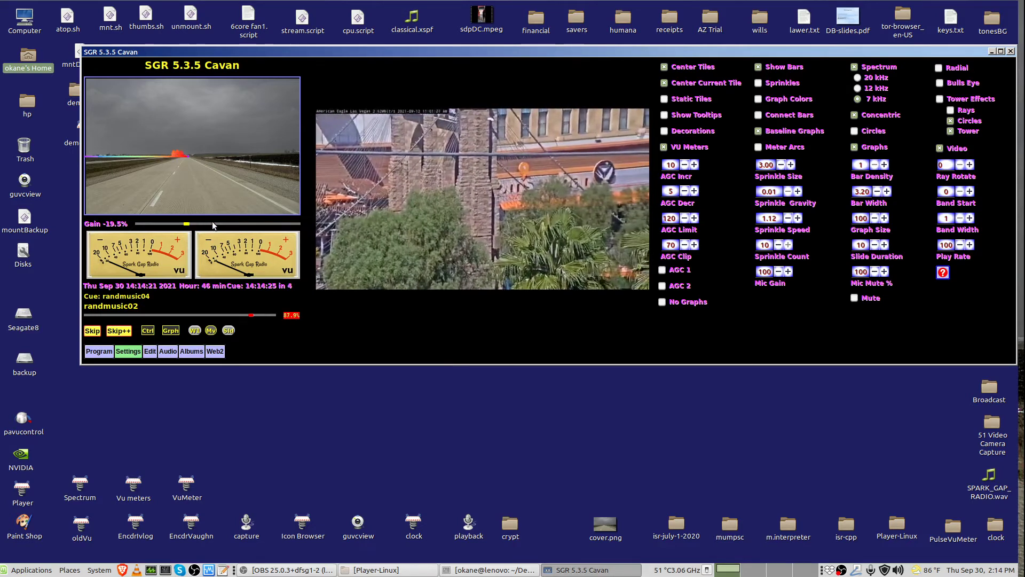
Step: Set the bar width to 2.00 and raise the gain to +15.6%
{"action": "left_click_drag", "start_coordinate": [187, 224], "coordinate": [235, 224]}
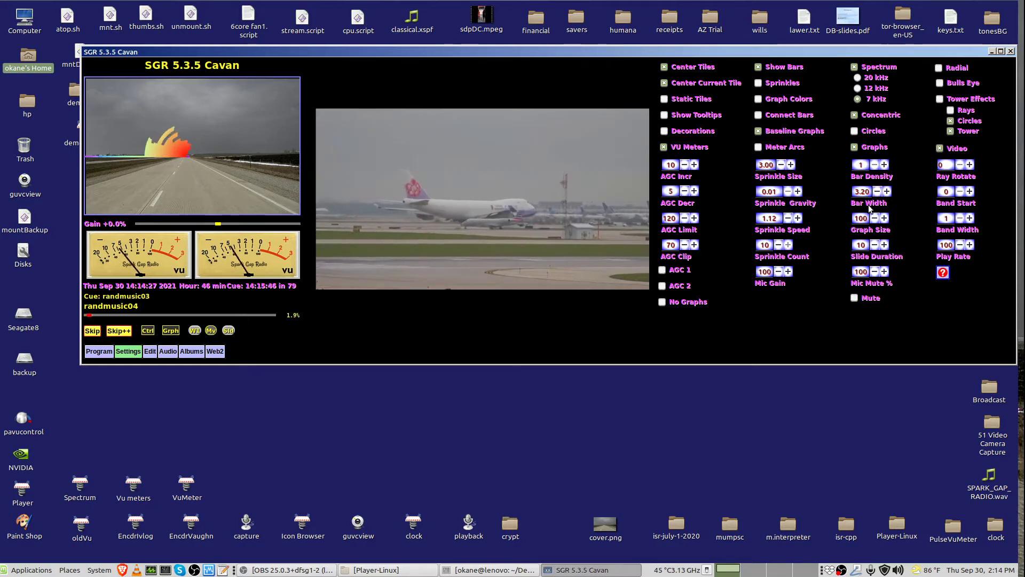
{"action": "scroll", "coordinate": [866, 193], "scroll_direction": "down", "scroll_amount": 7}
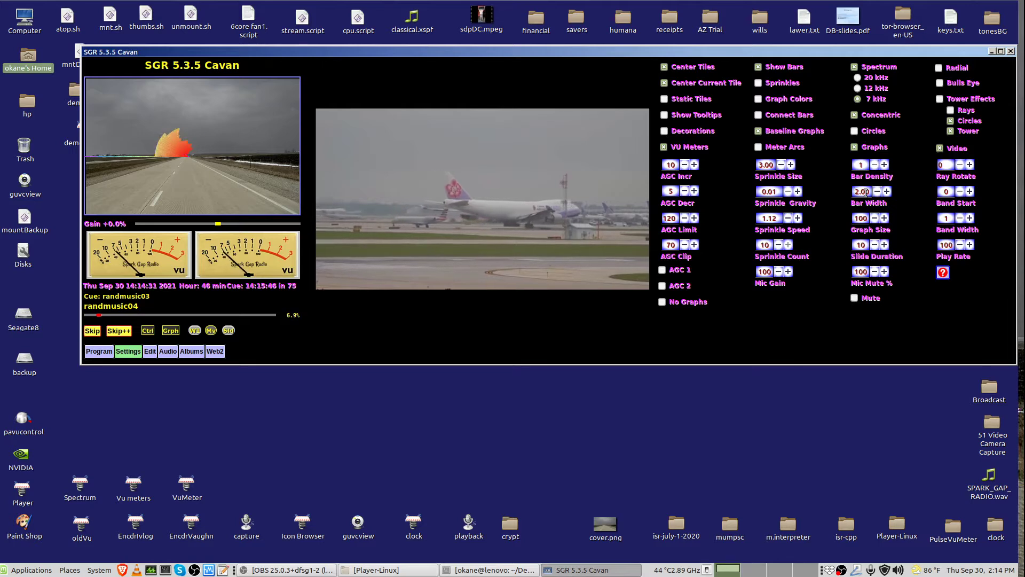
{"action": "left_click_drag", "start_coordinate": [218, 224], "coordinate": [253, 223]}
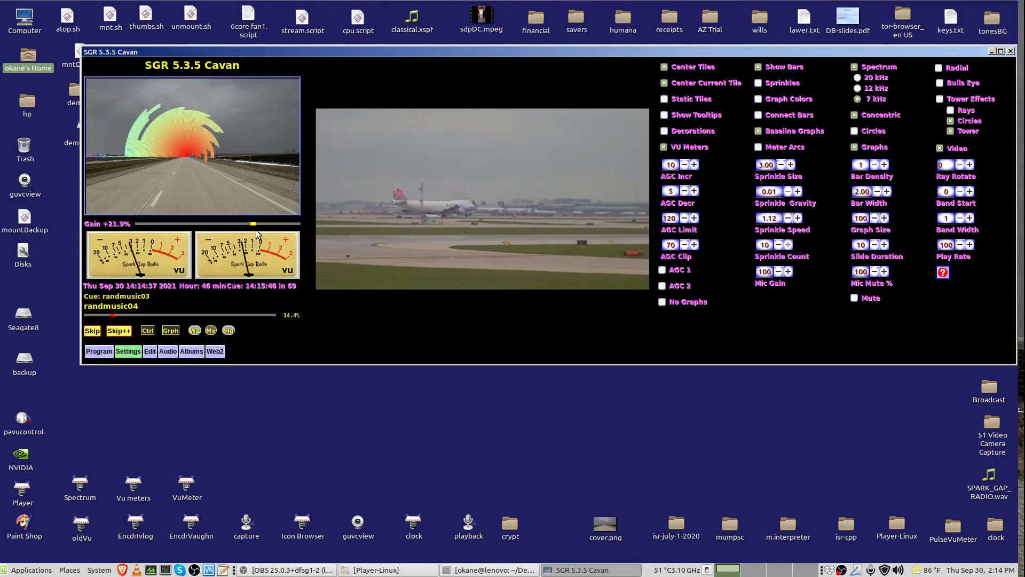
{"action": "left_click_drag", "start_coordinate": [253, 224], "coordinate": [244, 224]}
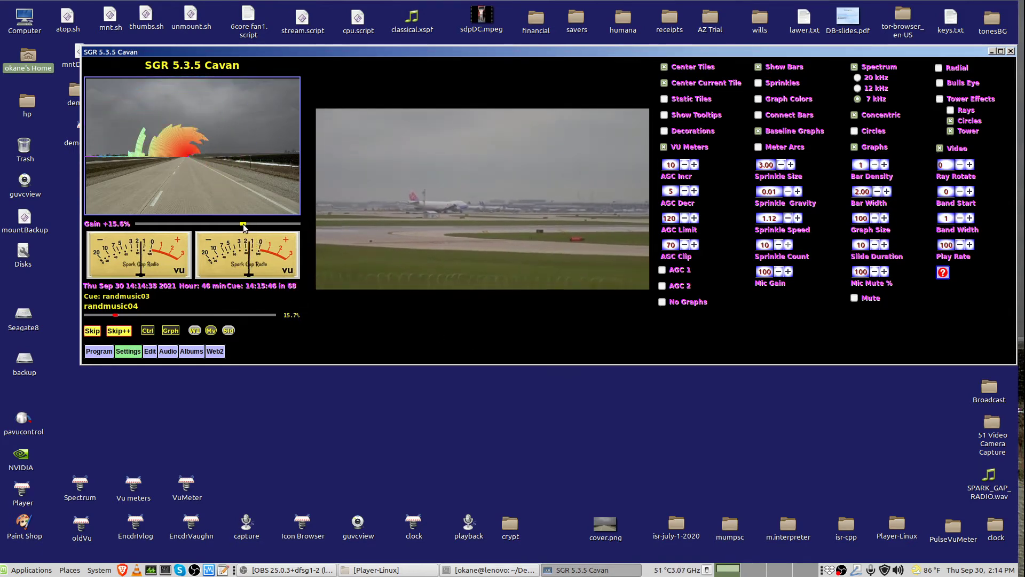
Step: Switch the spectrum graph to Radial with a bar density of 2 and turn on Sprinkles
{"action": "left_click", "coordinate": [854, 131]}
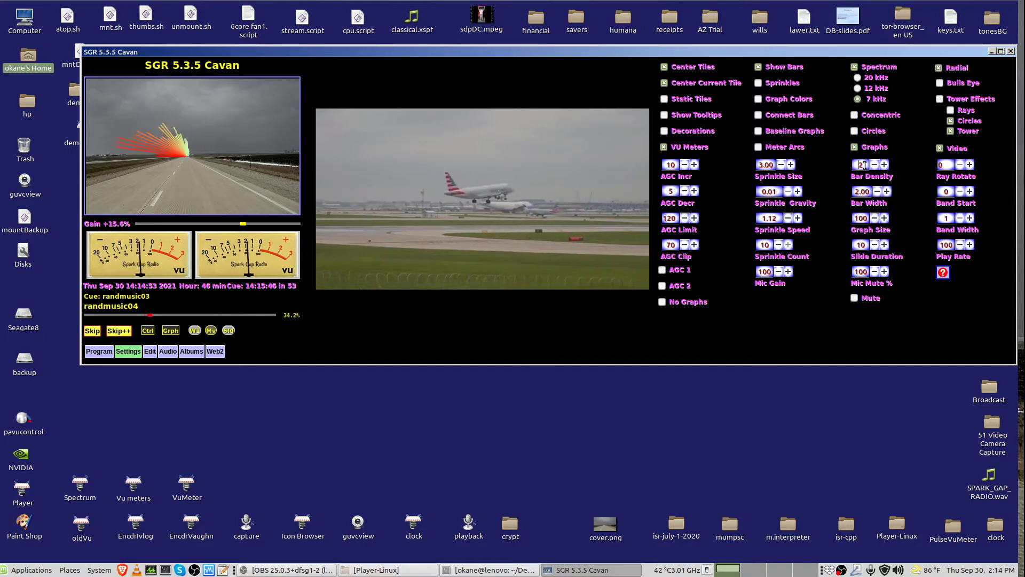
{"action": "left_click", "coordinate": [759, 83]}
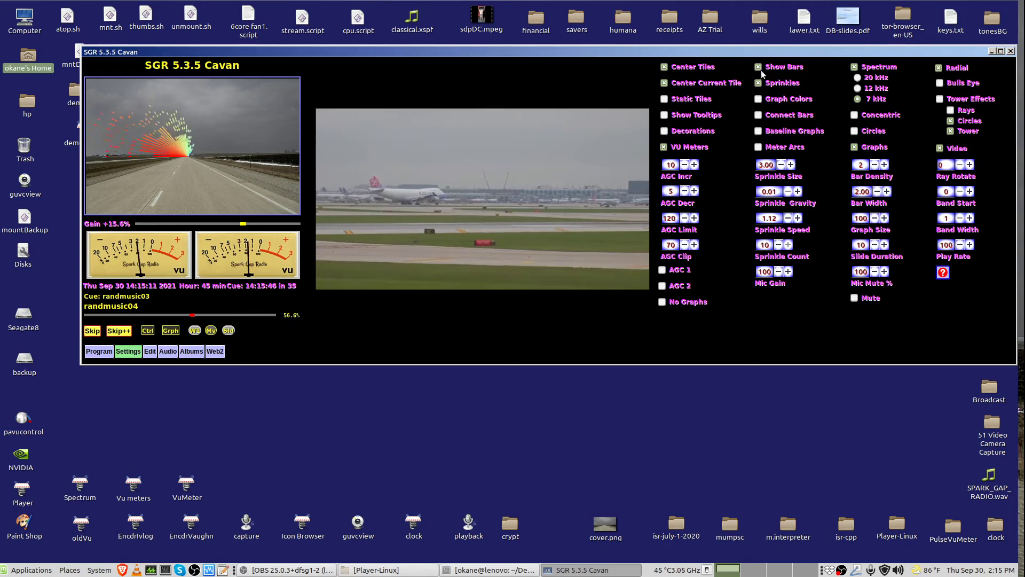
Step: Switch the spectrum graph to Bulls Eye and on to Tower Effects with Rays, using a ray rotation of 10 and bar density of 2
{"action": "left_click", "coordinate": [939, 84]}
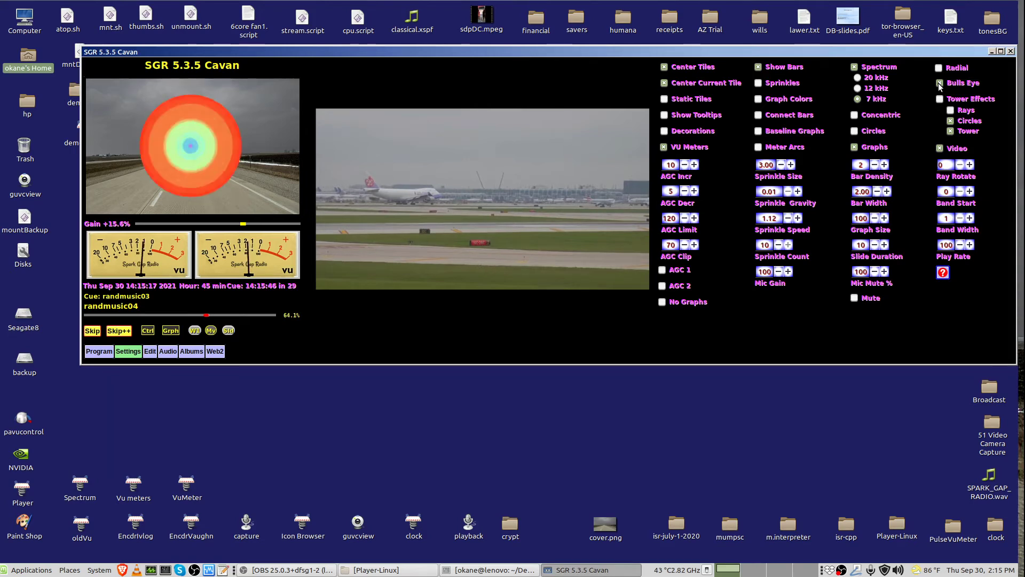
{"action": "left_click", "coordinate": [939, 99]}
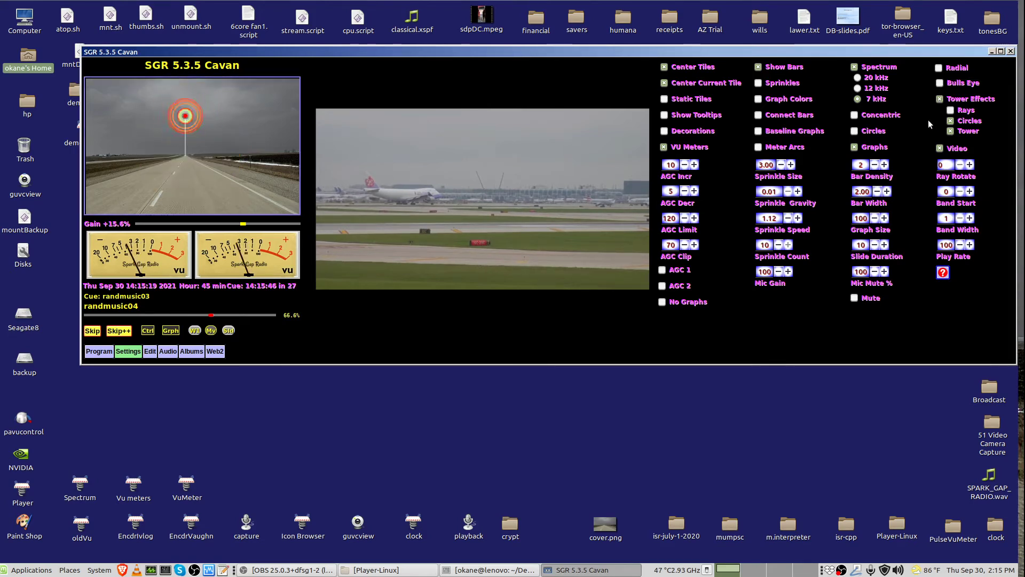
{"action": "left_click", "coordinate": [951, 110]}
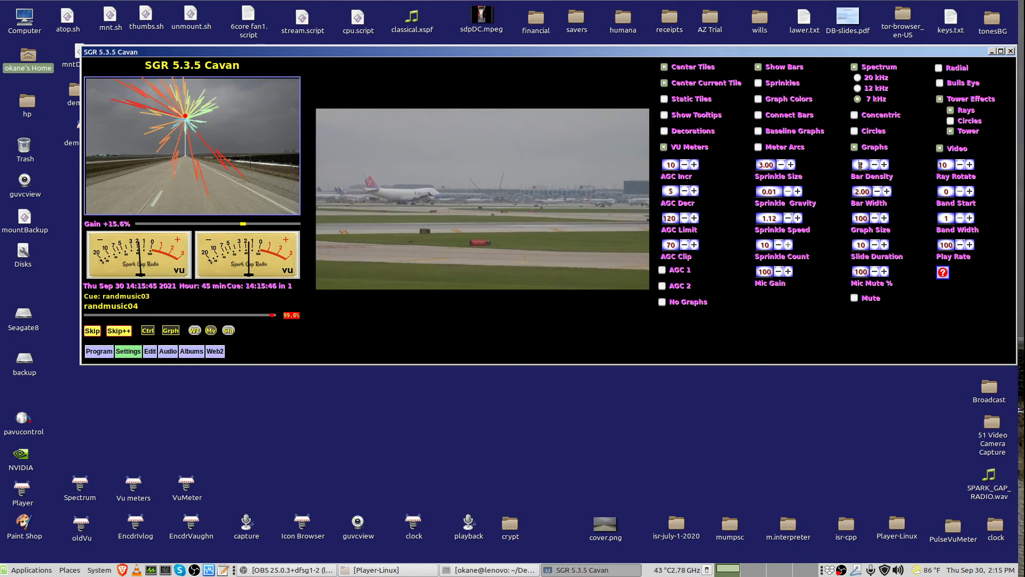
{"action": "type", "text": "2"}
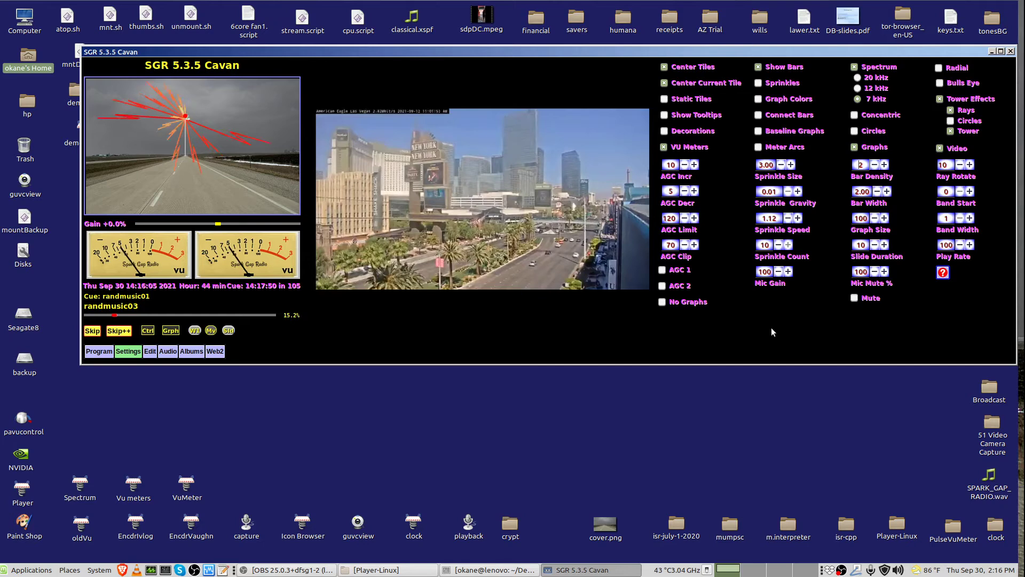
Step: Enable all media tiles in the program playlist
{"action": "left_click", "coordinate": [90, 352]}
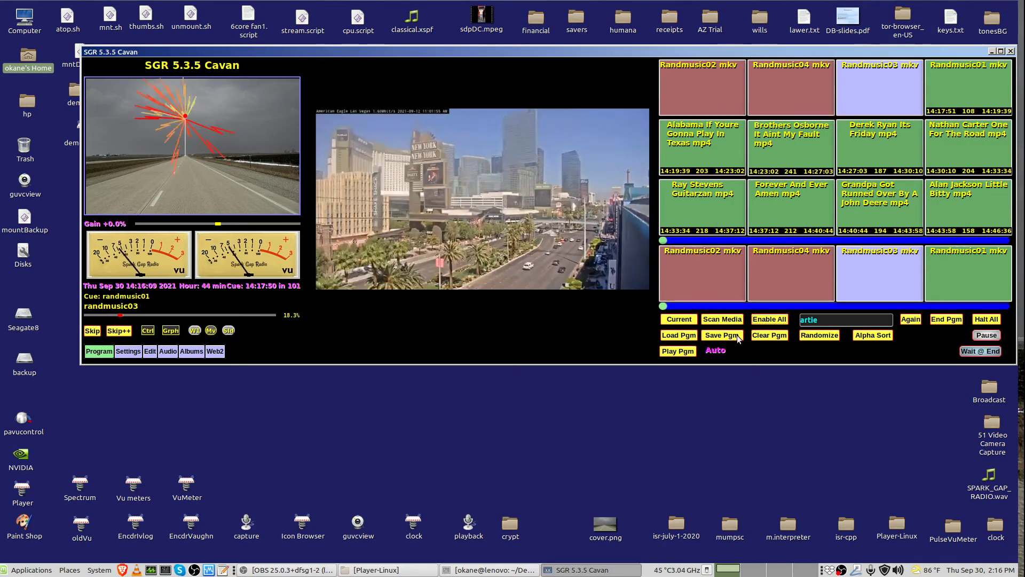
{"action": "left_click", "coordinate": [777, 320]}
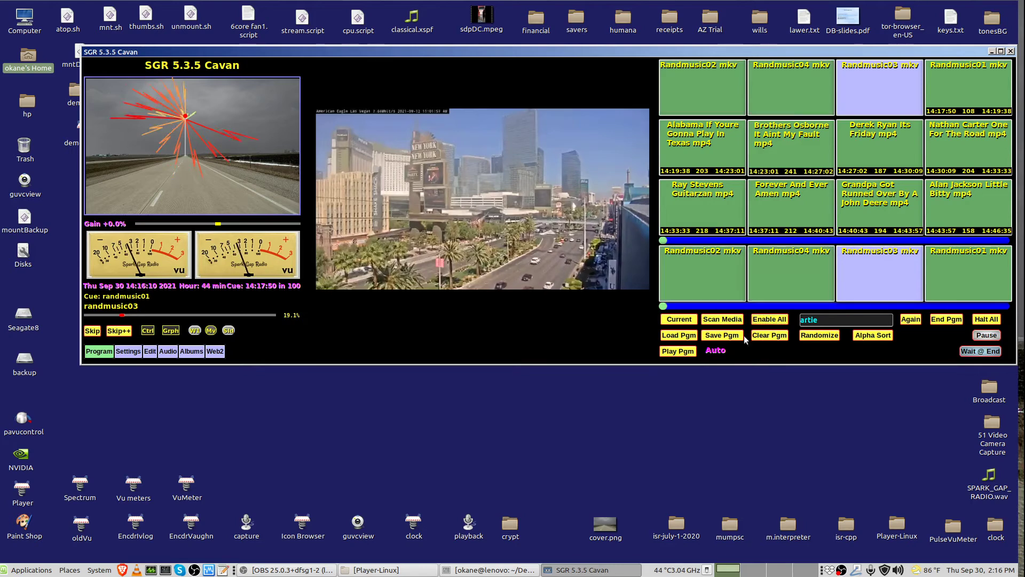
Step: Turn off AGC 1 and AGC 2 in the player settings and lower the gain to -26.2%
{"action": "left_click", "coordinate": [128, 352]}
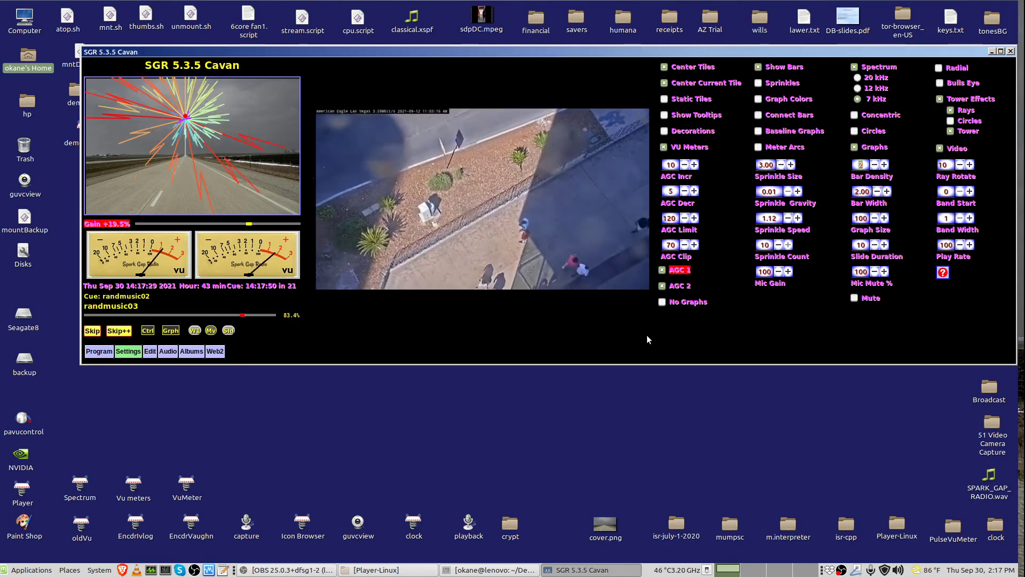
{"action": "left_click", "coordinate": [662, 284]}
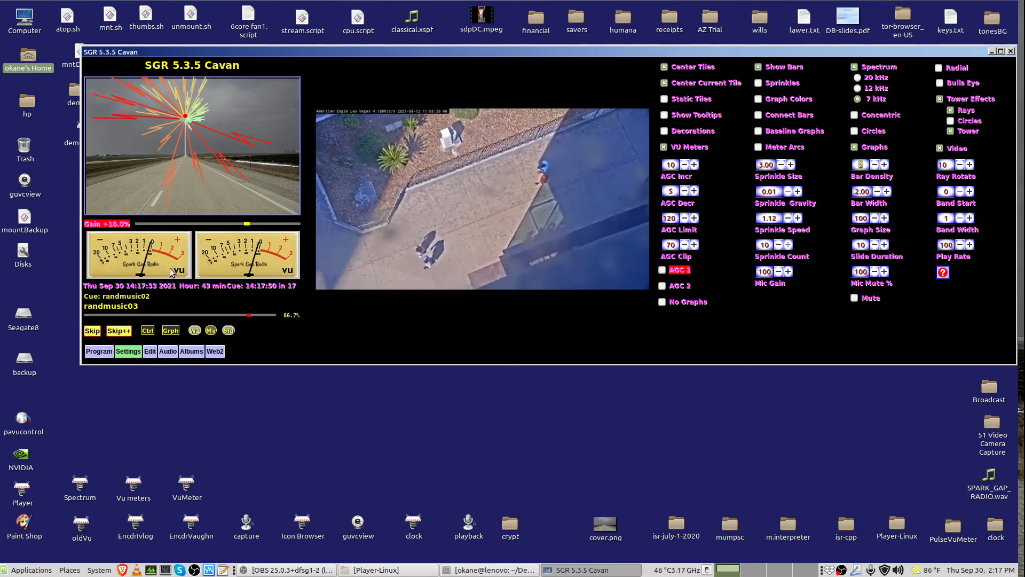
{"action": "left_click", "coordinate": [177, 225]}
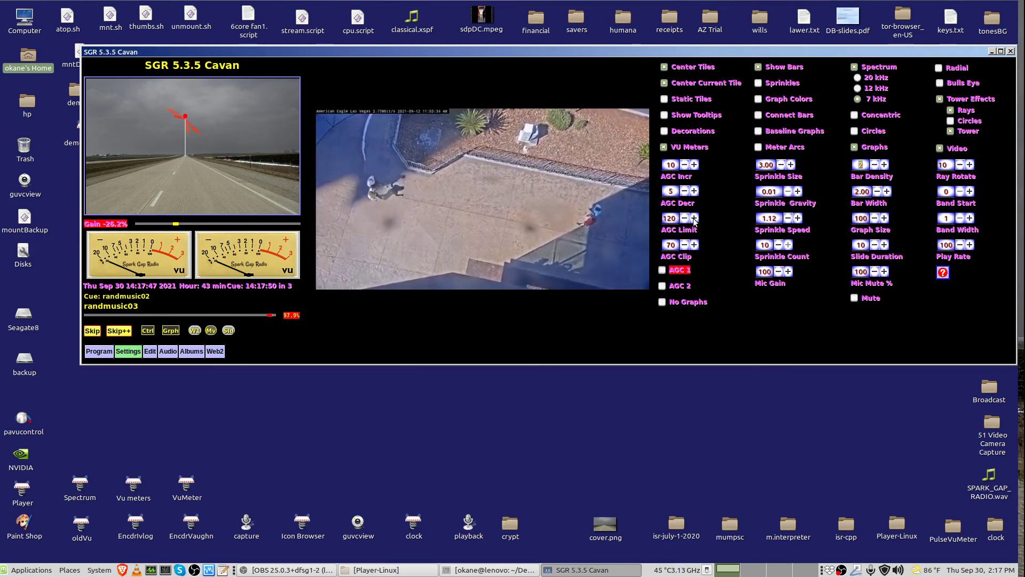
Step: Try an AGC Limit of 130
{"action": "scroll", "coordinate": [672, 219], "scroll_direction": "up", "scroll_amount": 1}
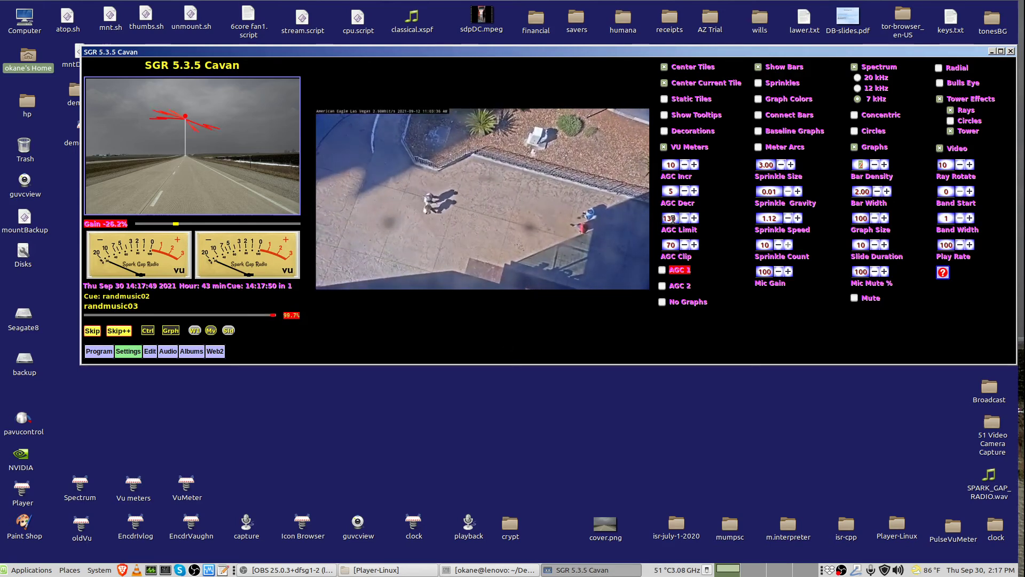
{"action": "scroll", "coordinate": [673, 219], "scroll_direction": "up", "scroll_amount": 1}
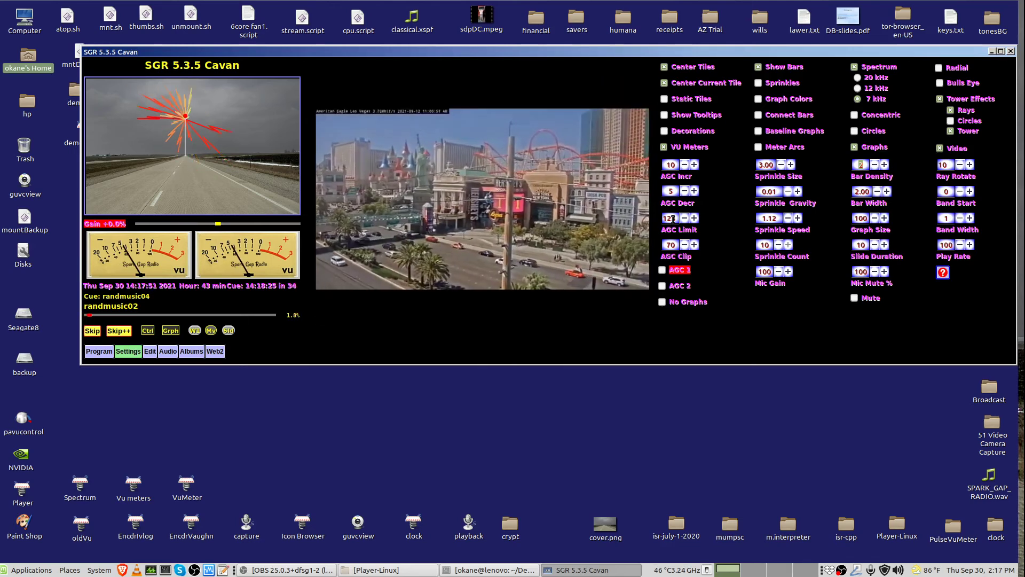